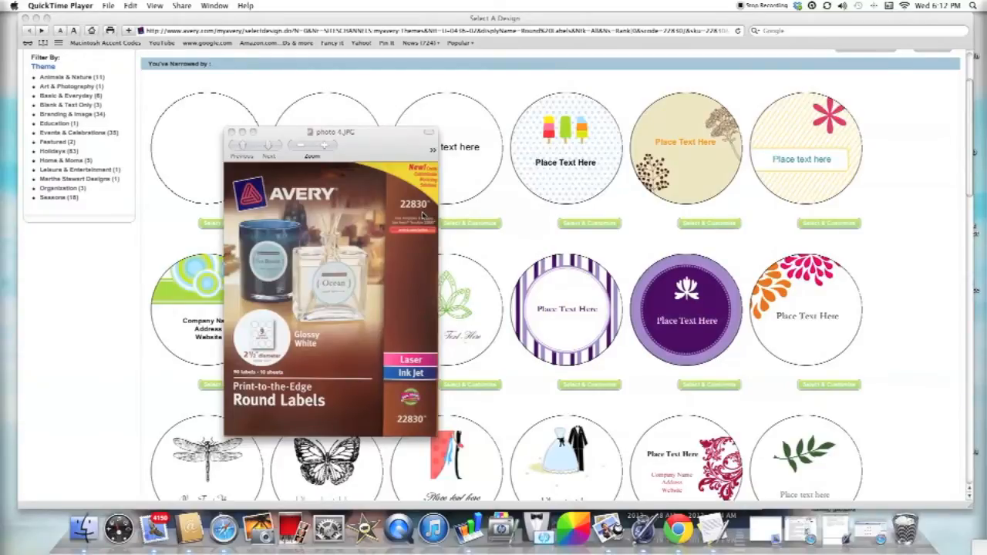
Close the product package photo and look through the available round label designs.
click(231, 133)
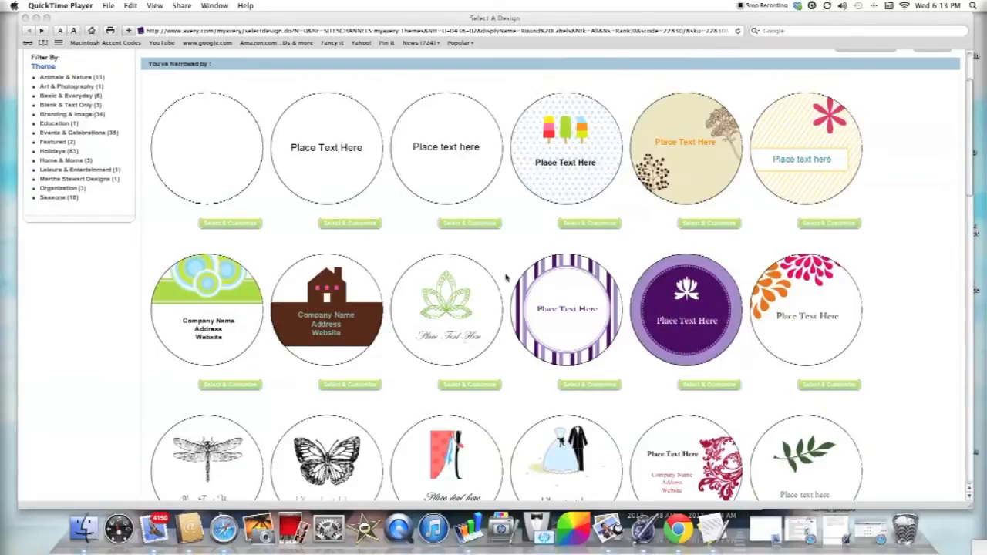
scroll(506, 277, down, 6)
scroll(502, 278, down, 10)
scroll(502, 277, down, 8)
scroll(502, 277, up, 3)
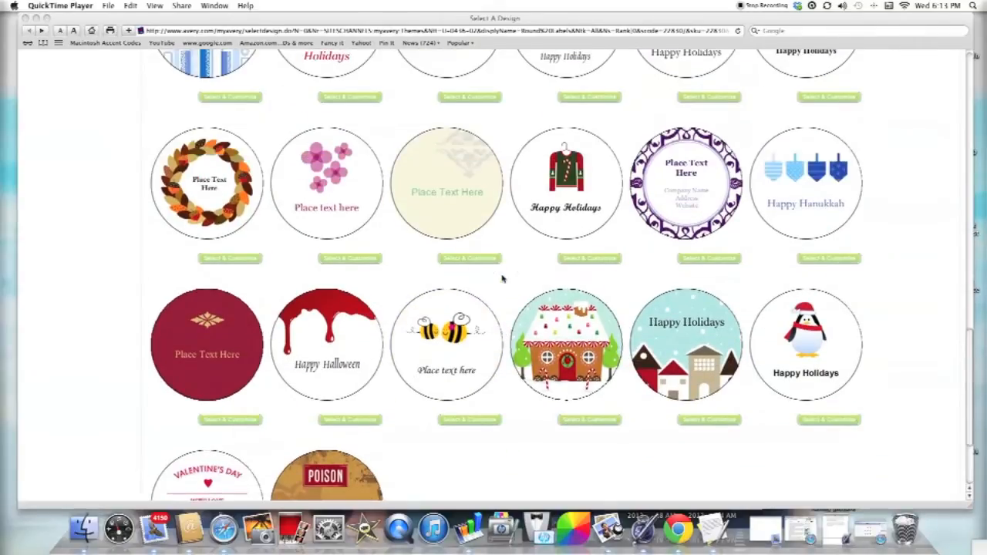
scroll(502, 277, up, 12)
scroll(501, 277, up, 9)
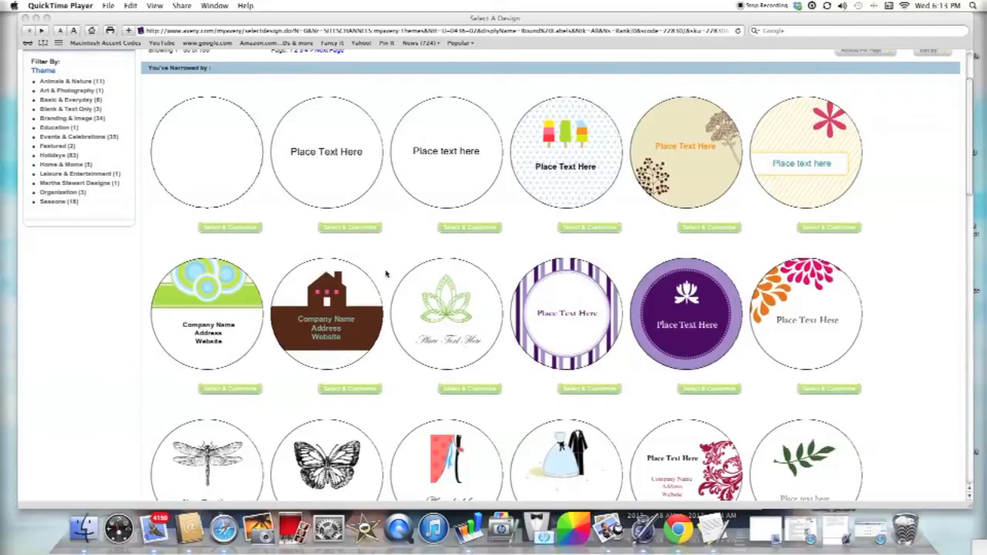
Choose the "Happy Holidays" design with the sweater on a hanger for customizing.
scroll(386, 272, down, 3)
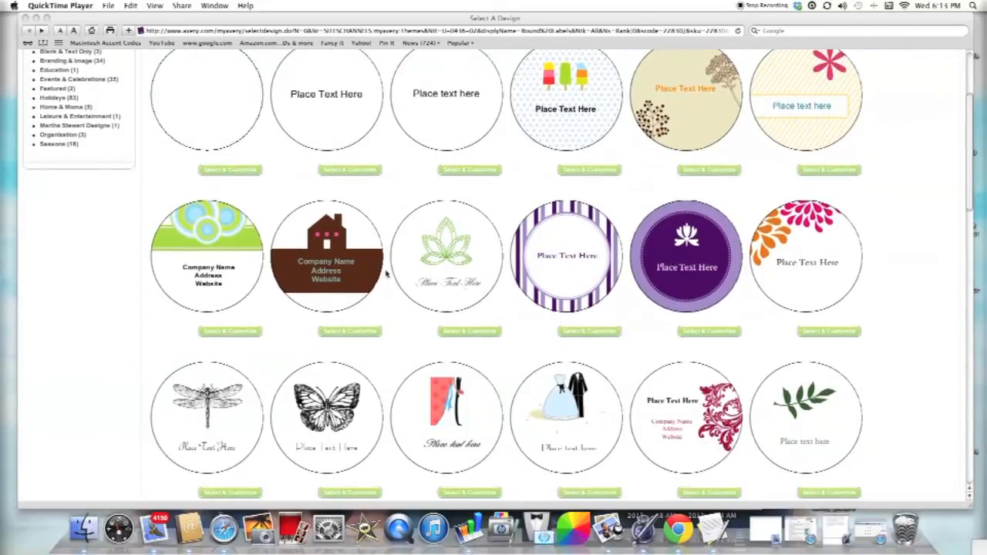
scroll(386, 273, down, 3)
scroll(386, 273, down, 2)
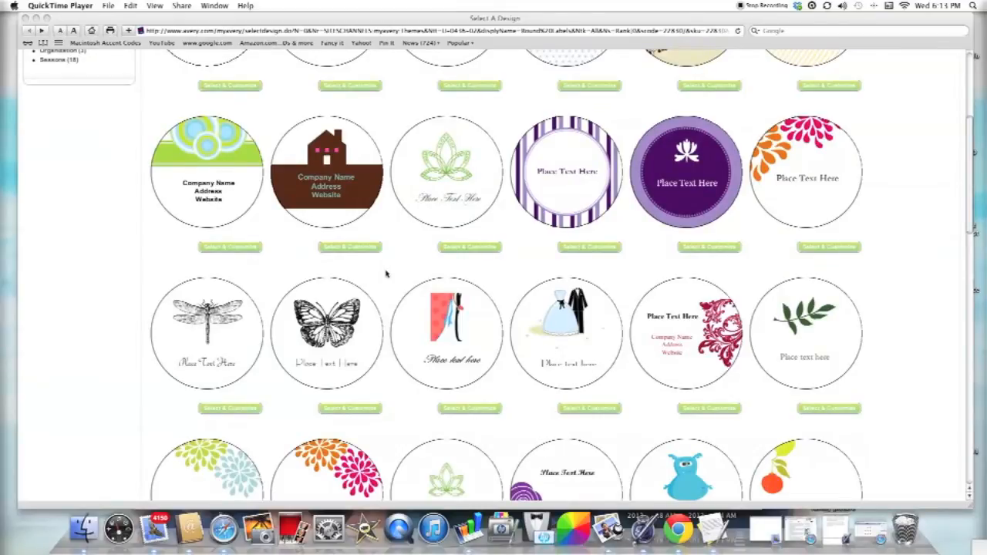
scroll(387, 272, down, 5)
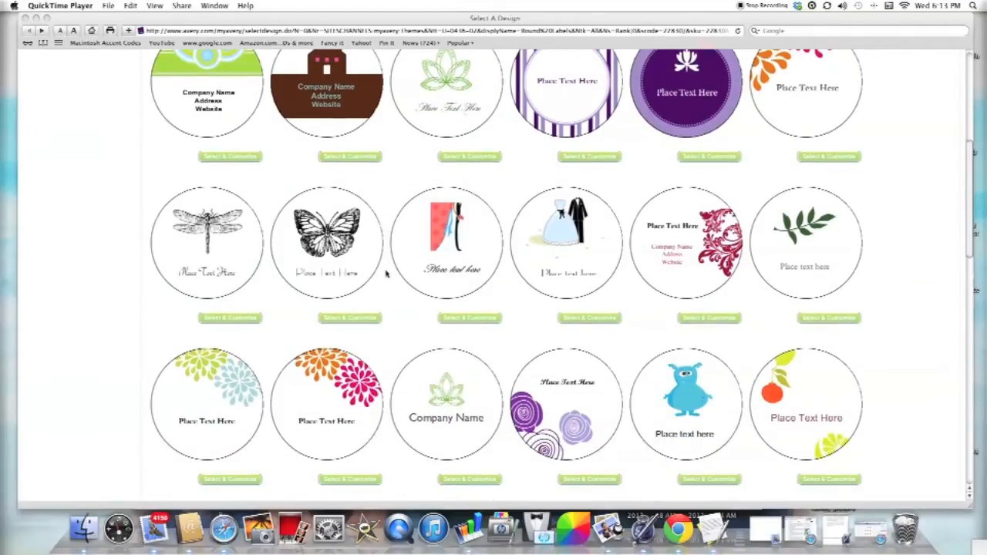
scroll(387, 273, down, 1)
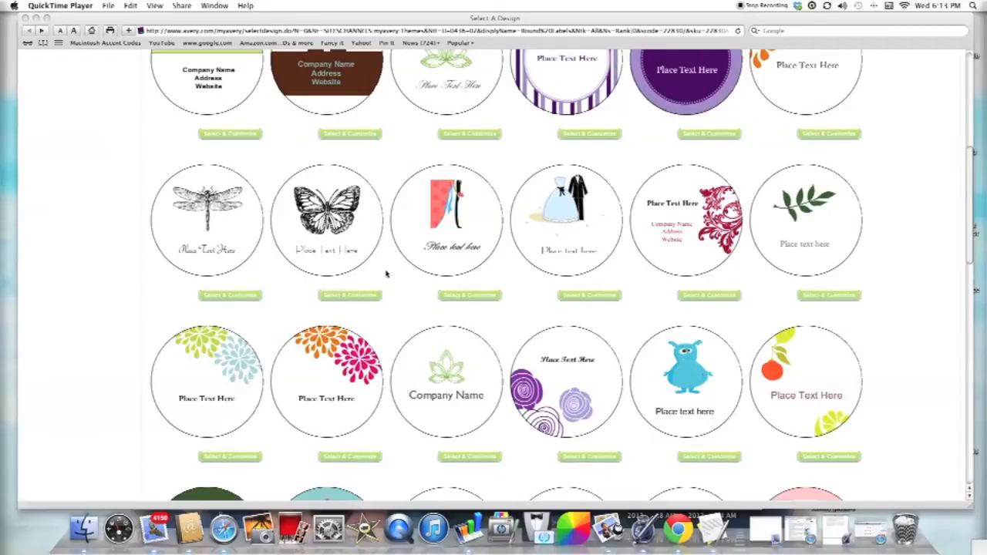
scroll(386, 273, down, 7)
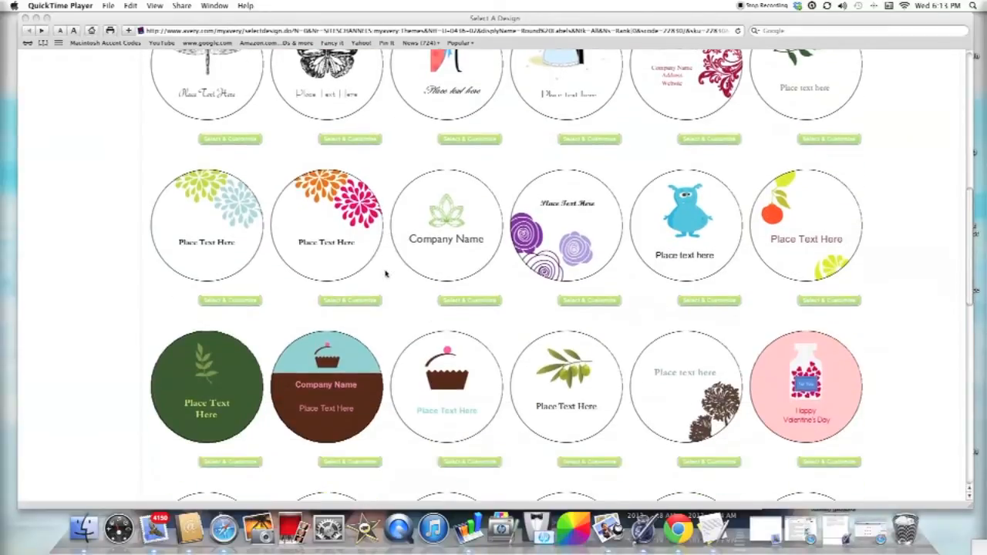
scroll(385, 273, down, 10)
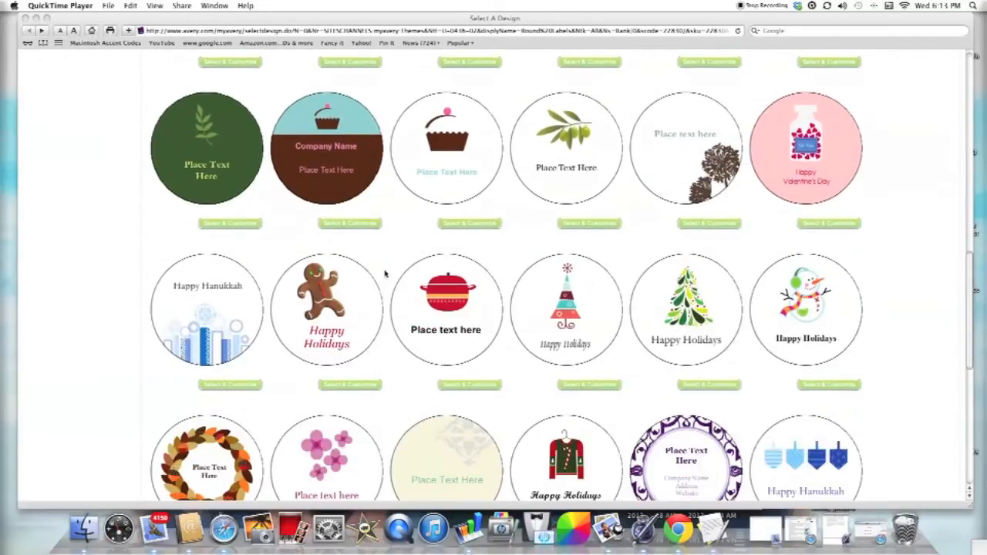
scroll(386, 272, down, 4)
click(566, 370)
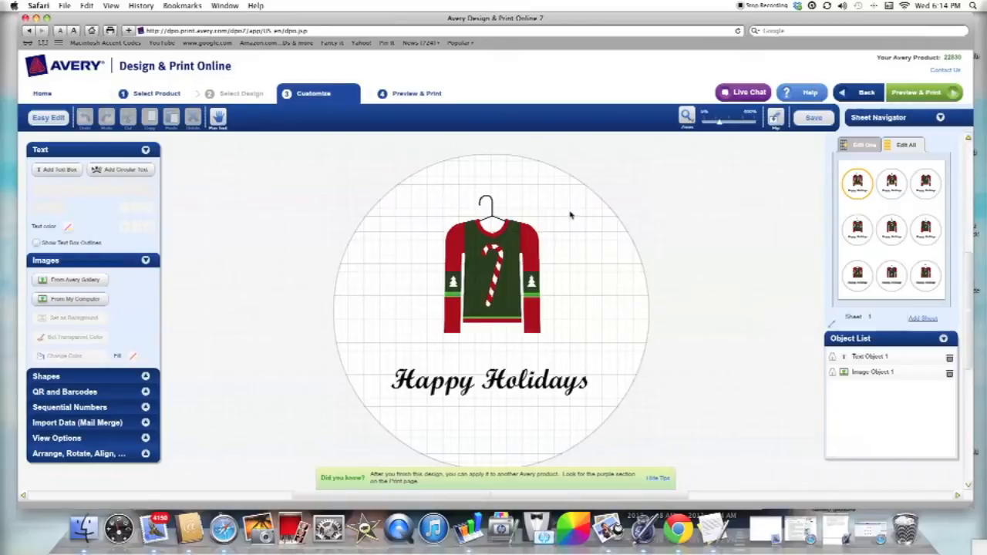
Add circular text reading "5th Annual" to the label.
click(133, 170)
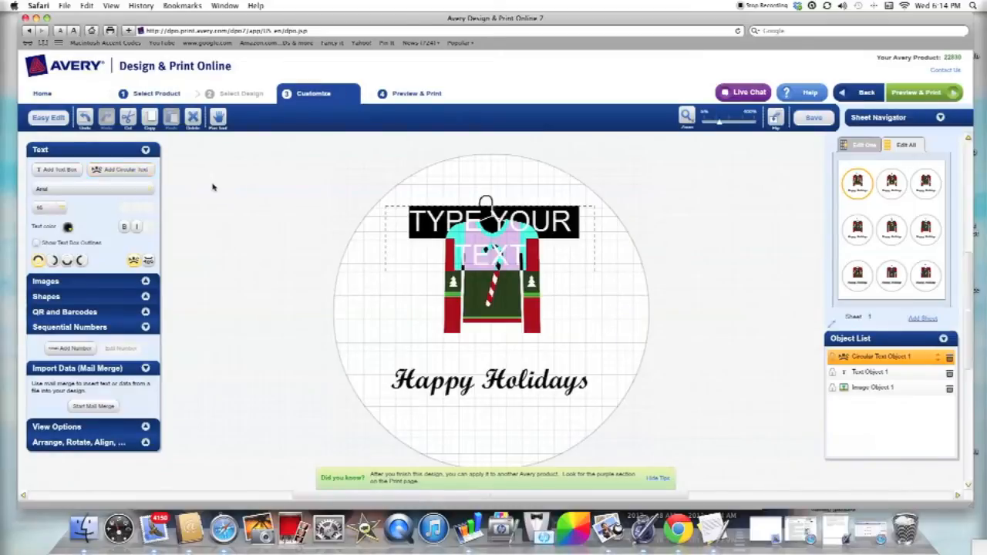
text(5th)
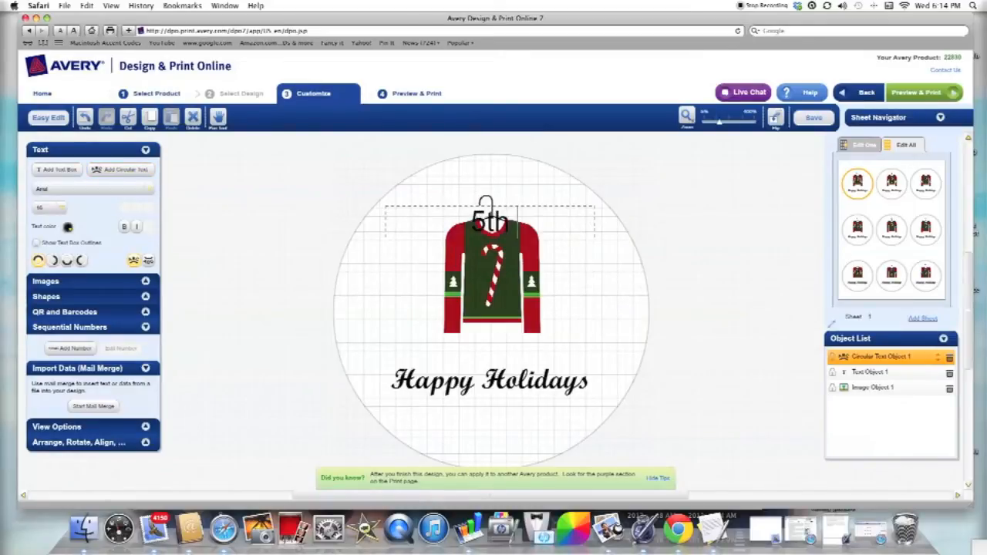
text( Annual)
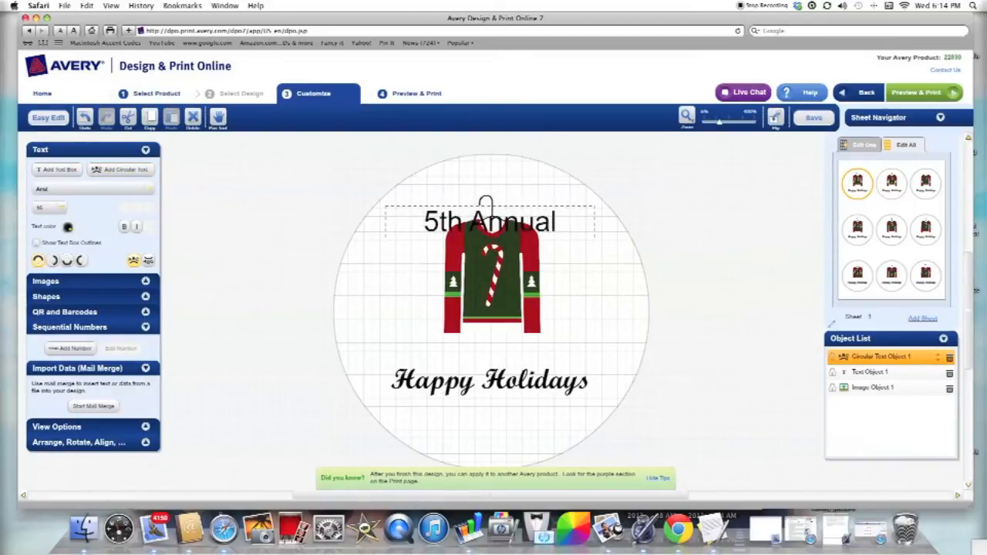
click(565, 281)
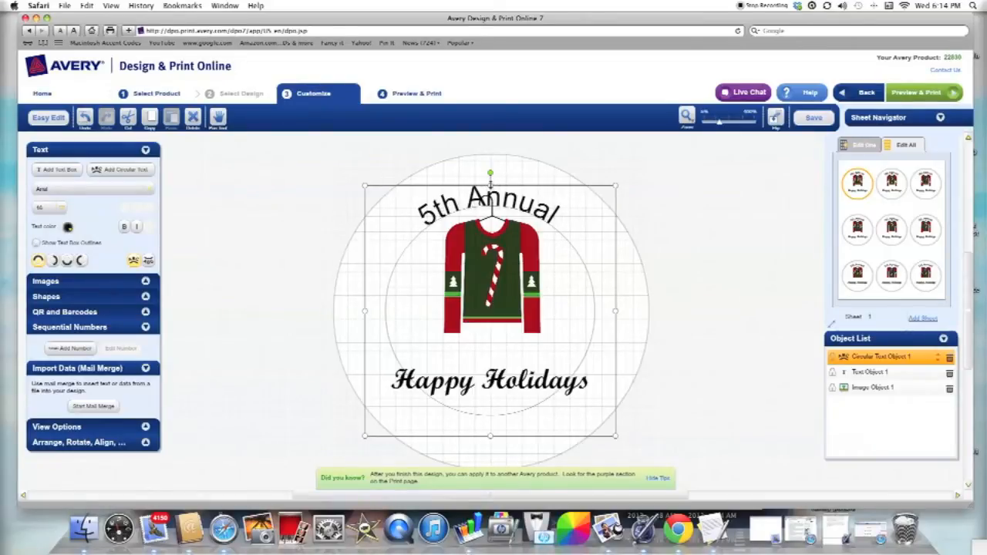
Enlarge the circular "5th Annual" text frame slightly upward and to both sides.
drag(490, 183, 491, 175)
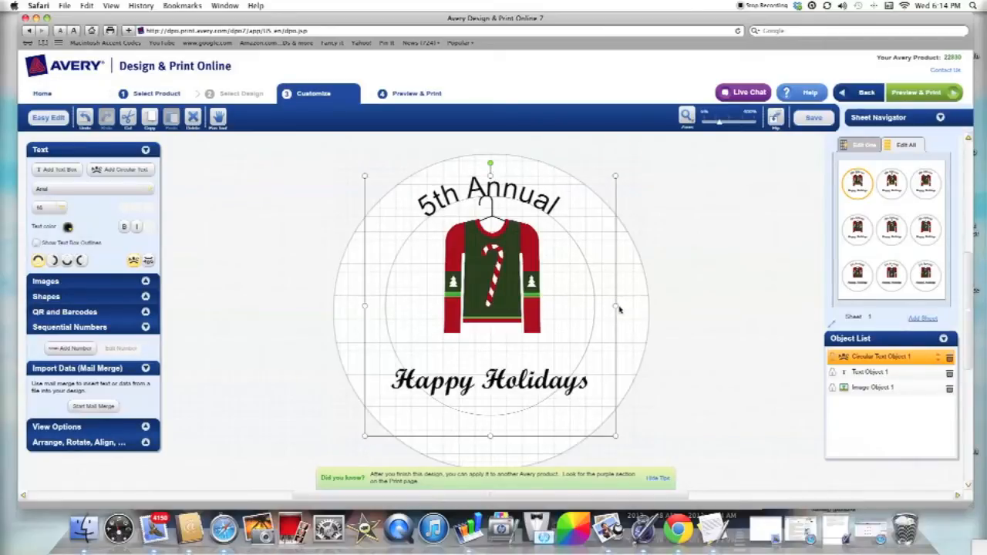
drag(616, 306, 622, 305)
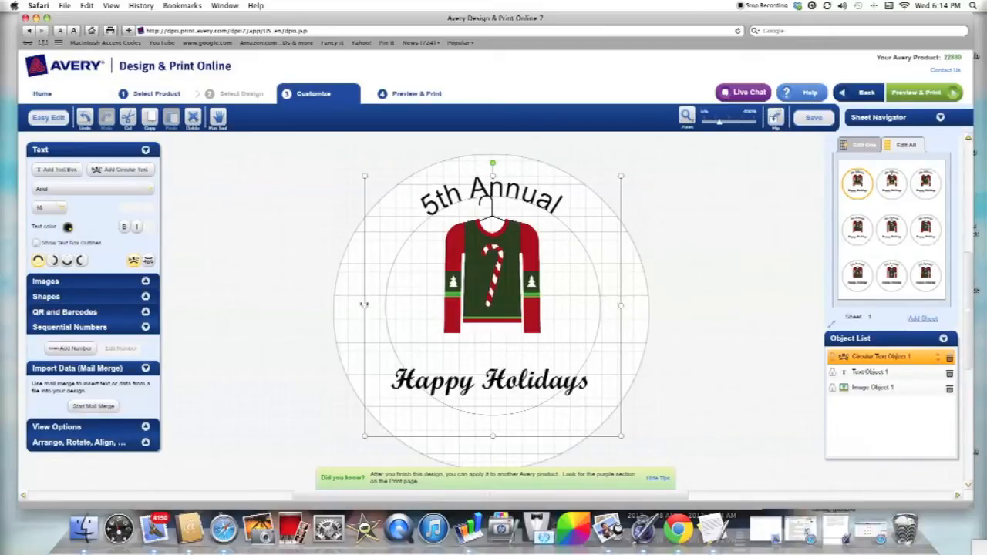
drag(364, 305, 362, 305)
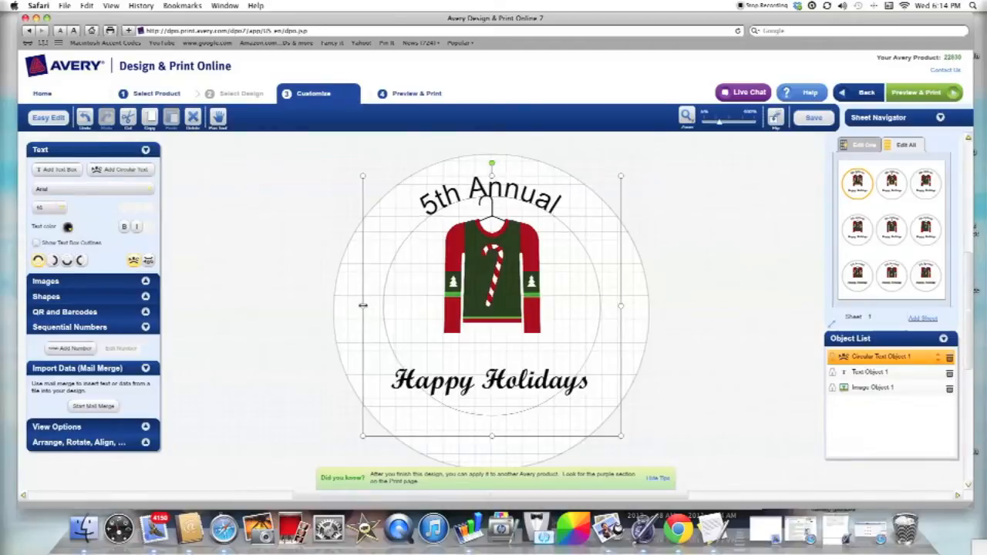
double_click(589, 283)
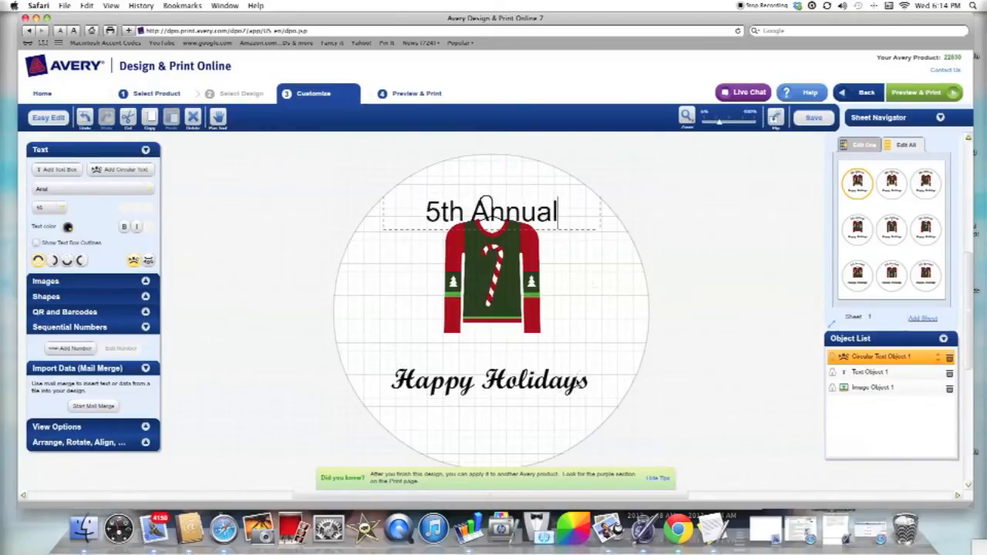
click(580, 382)
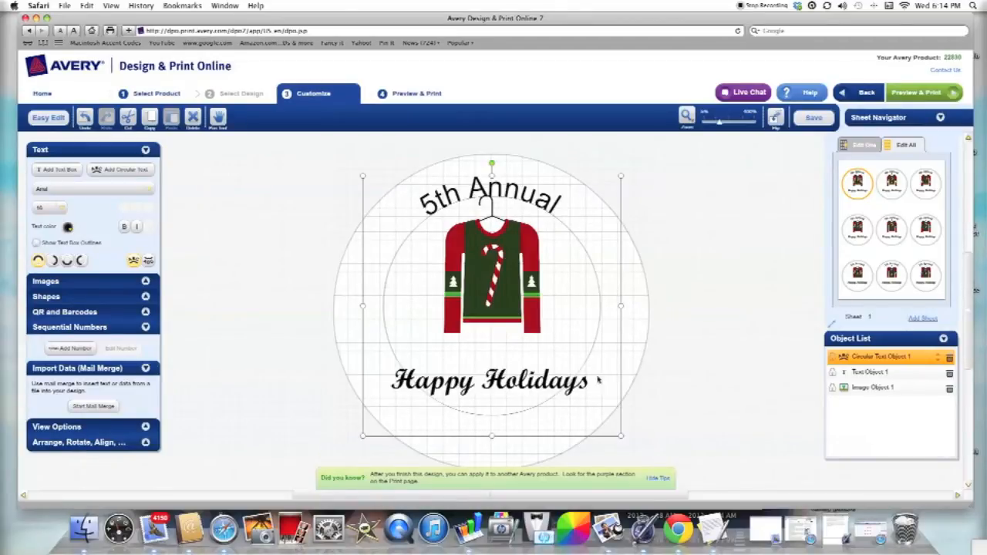
click(861, 377)
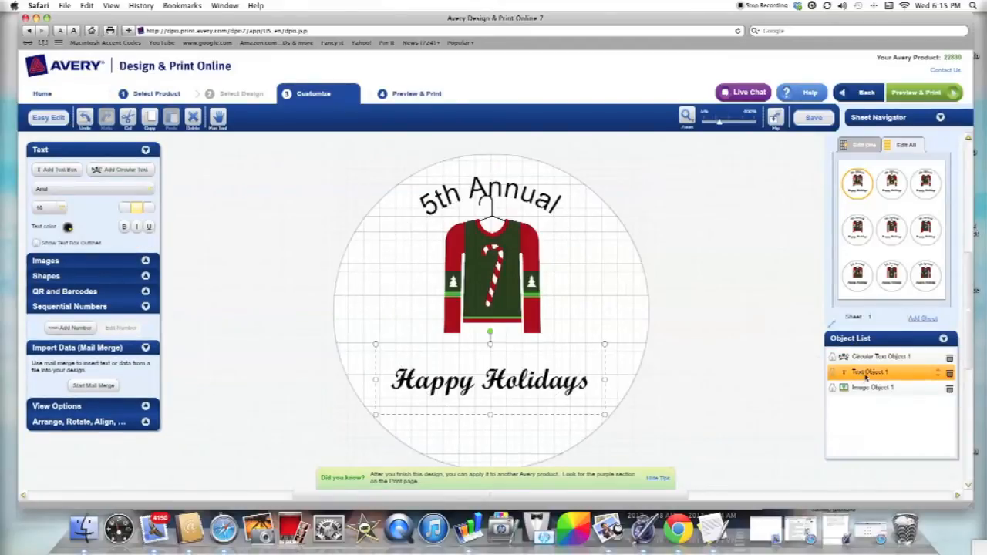
click(590, 395)
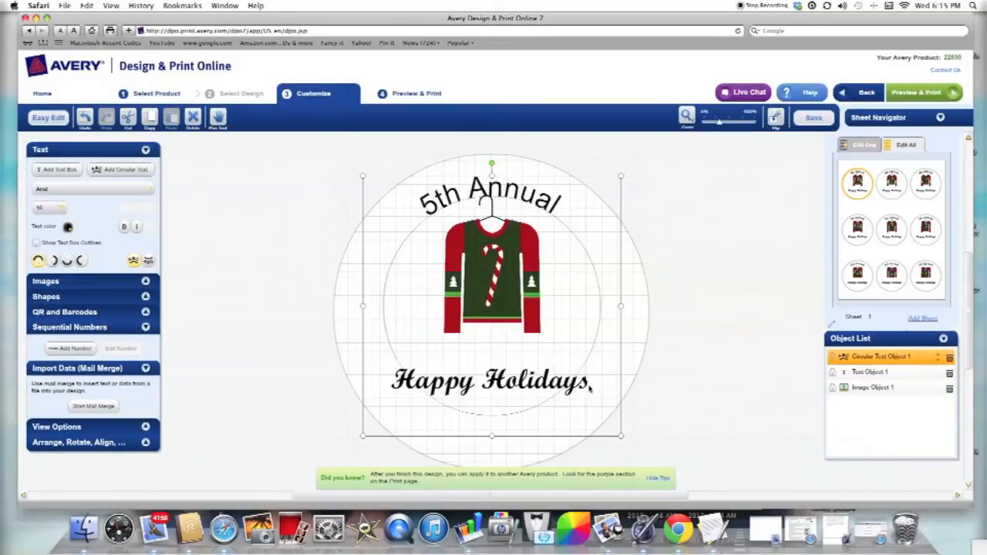
Move the "Happy Holidays" text object above the circular text in the object order and start editing it.
click(869, 375)
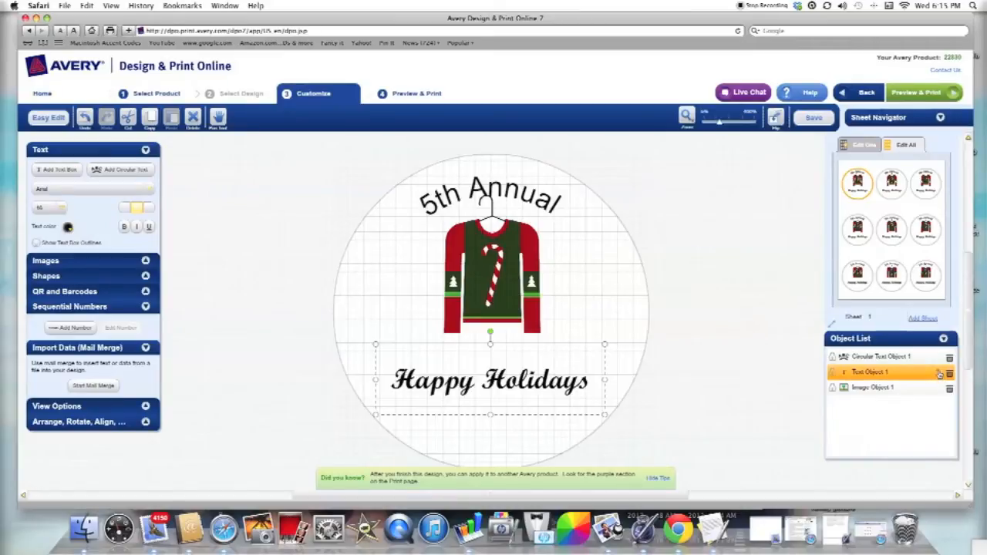
click(938, 373)
click(583, 385)
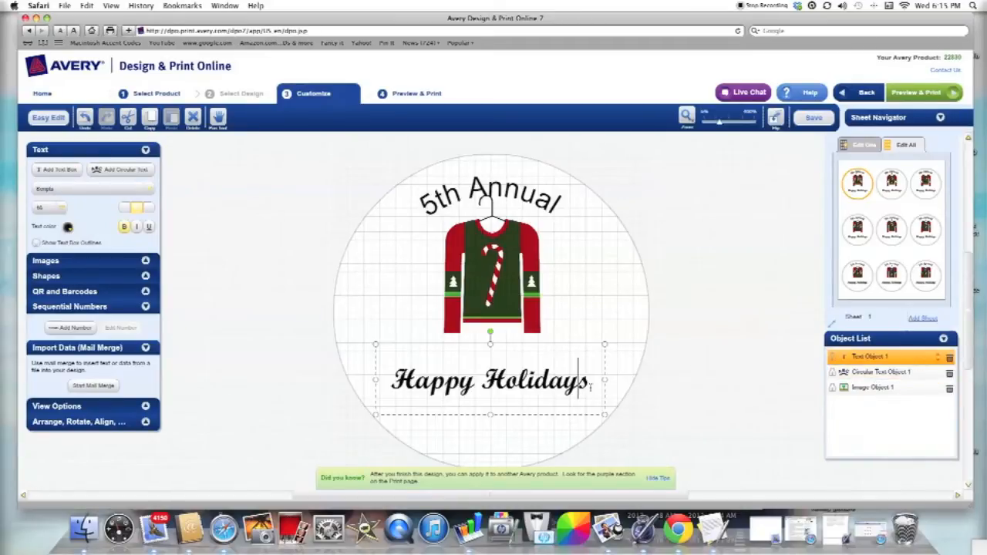
Replace the "Happy Holidays" text with "Ugly Christmas Sweater Party".
drag(589, 383, 390, 381)
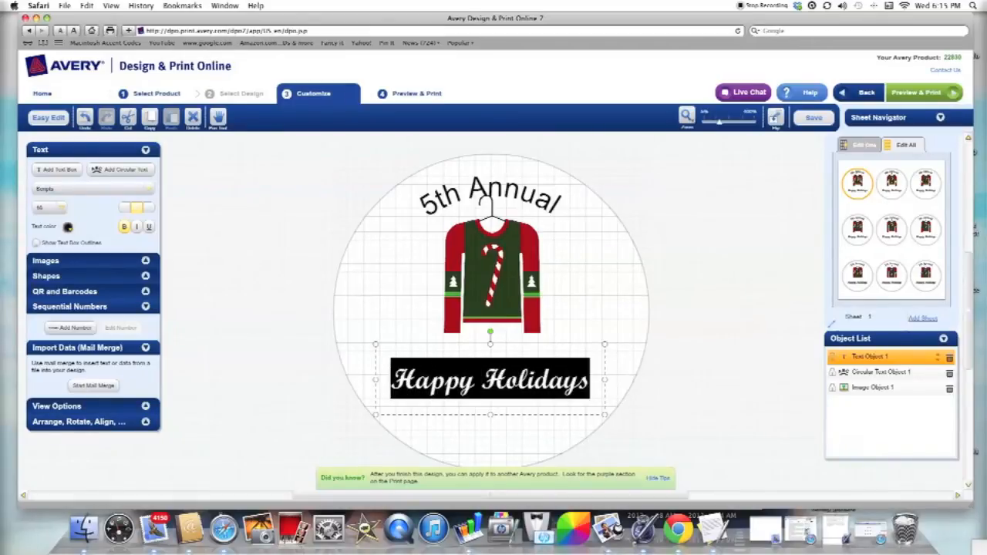
text(Ugle)
key(BackSpace)
text(y Christmas)
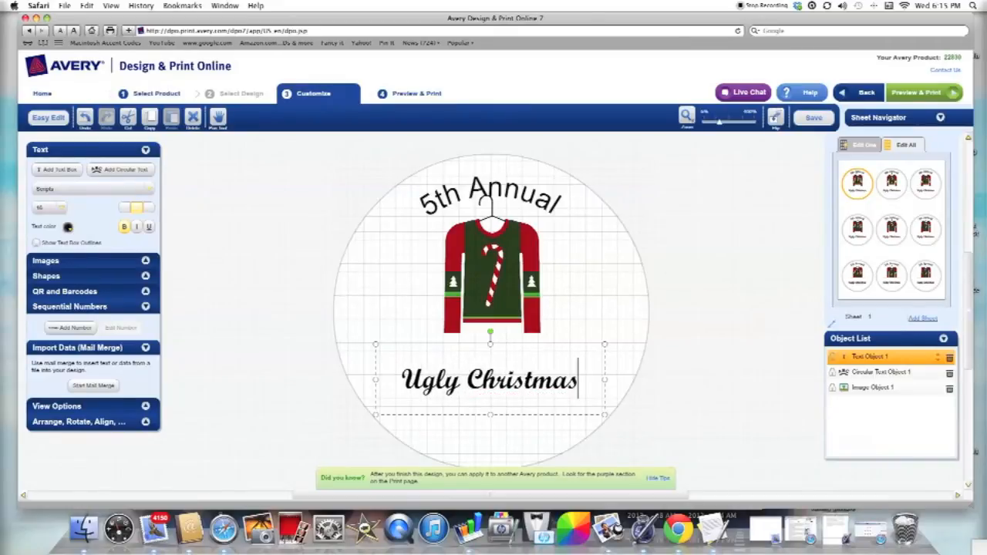
text( Sweater party)
key(BackSpace)
key(BackSpace)
key(BackSpace)
key(BackSpace)
key(BackSpace)
text(Party)
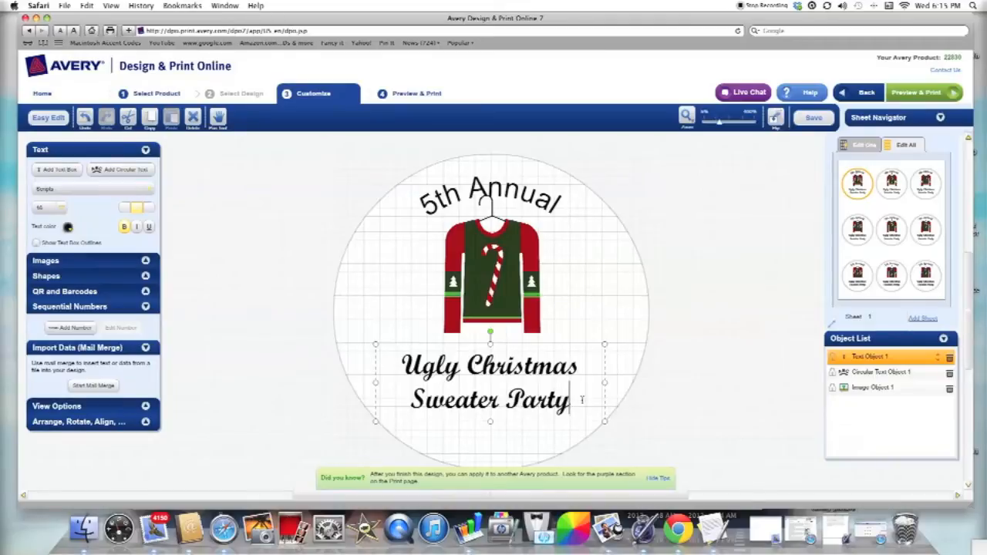
Color the whole "Ugly Christmas Sweater Party" text dark red.
drag(572, 401, 402, 364)
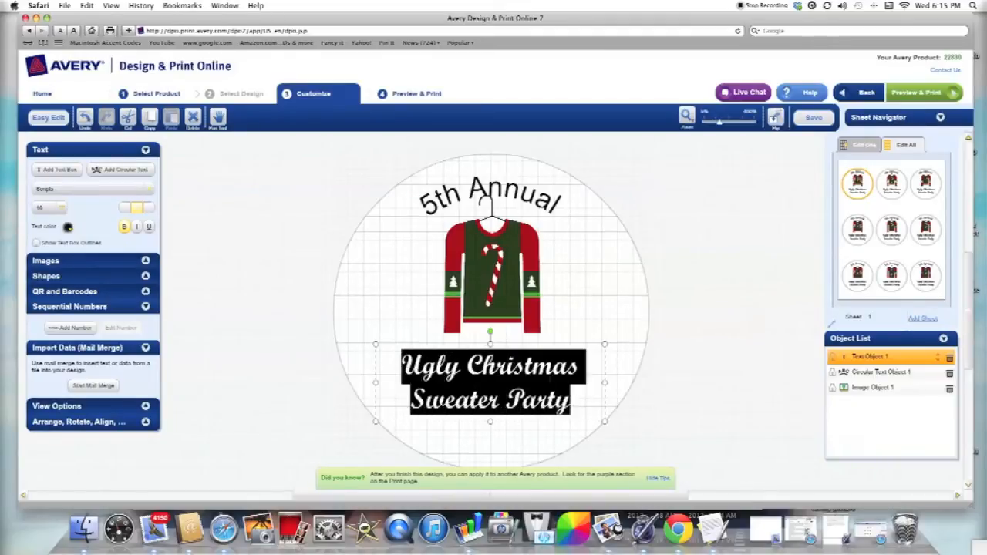
click(68, 227)
click(71, 282)
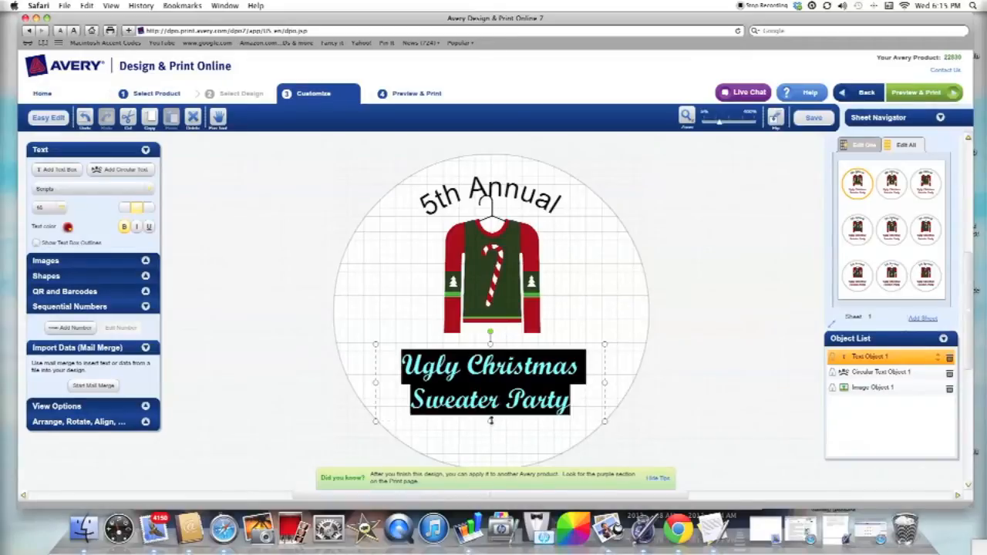
click(498, 394)
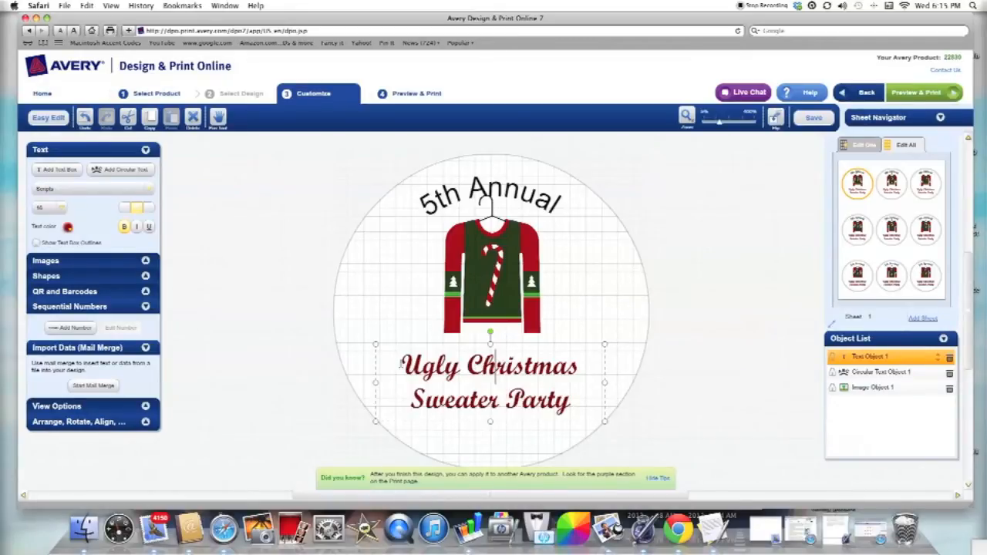
Make the font size of the whole "Ugly Christmas Sweater Party" text slightly smaller.
drag(401, 364, 575, 396)
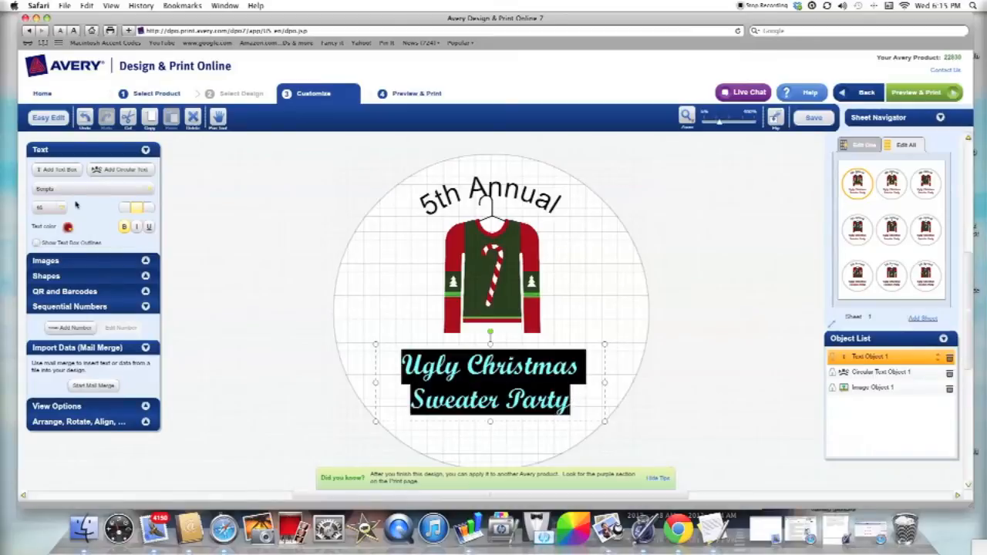
click(61, 208)
click(51, 222)
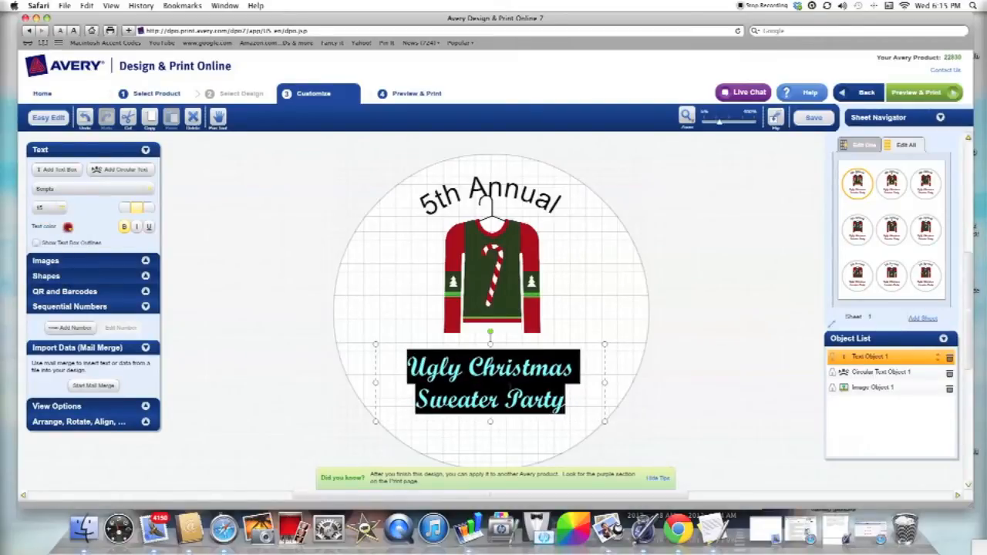
click(510, 383)
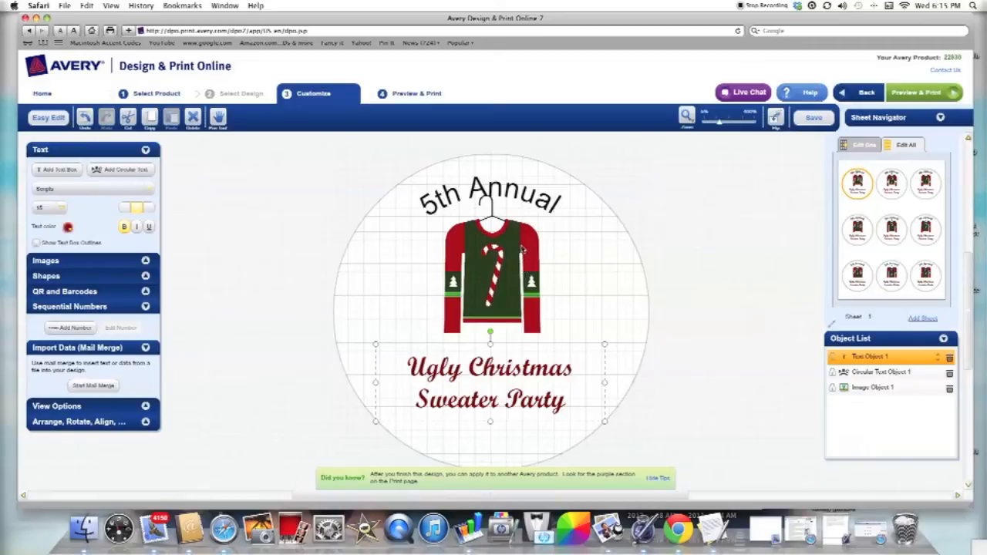
Color the whole circular "5th Annual" text dark red.
click(867, 375)
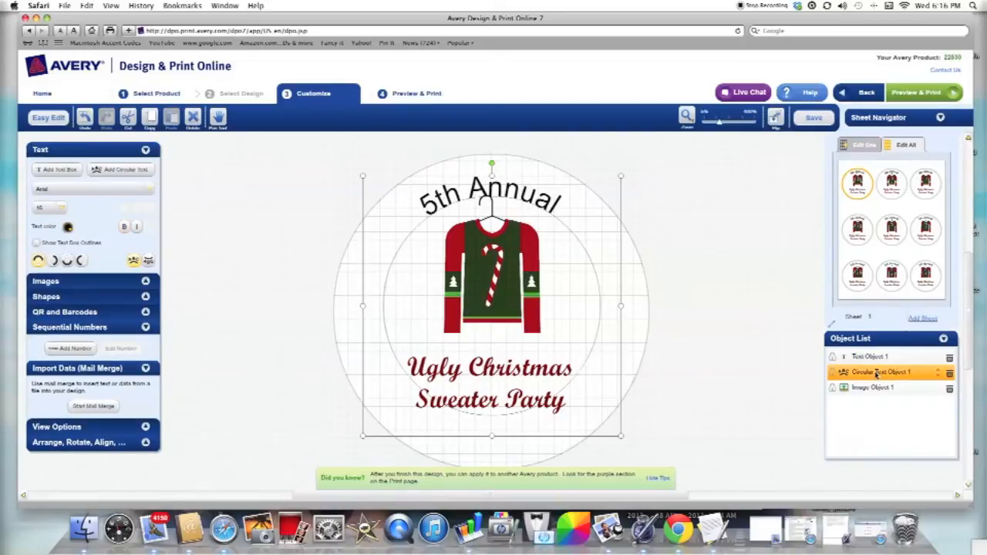
double_click(539, 202)
drag(572, 214, 487, 205)
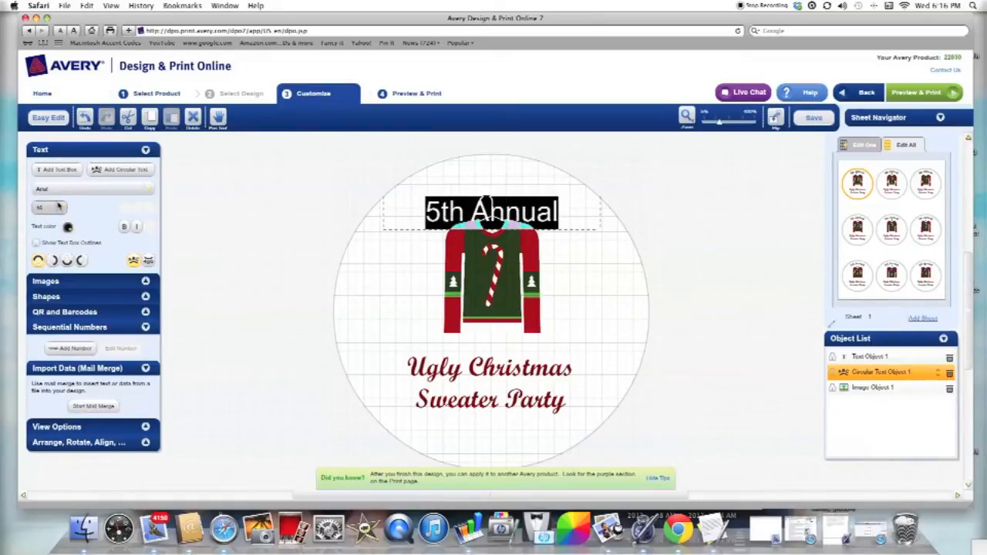
click(69, 229)
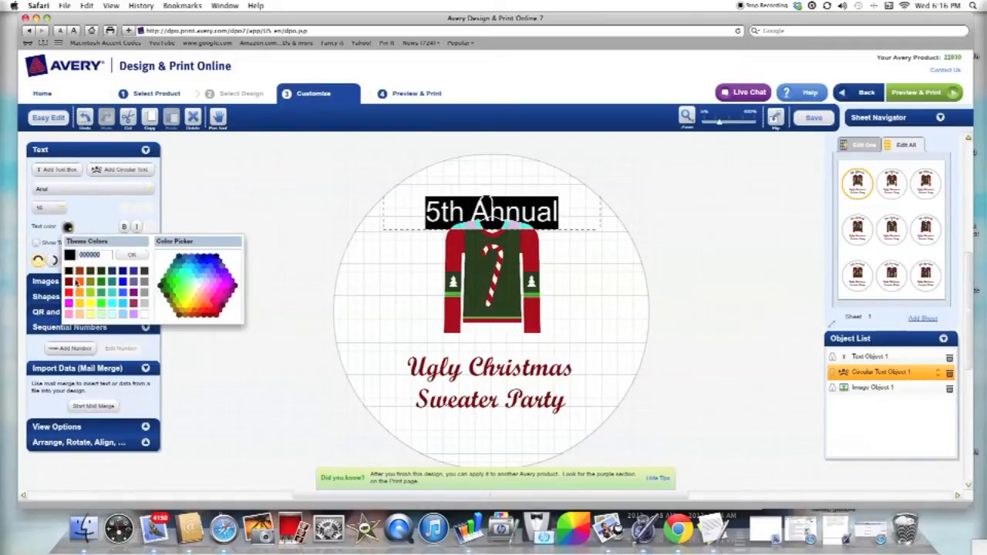
click(69, 281)
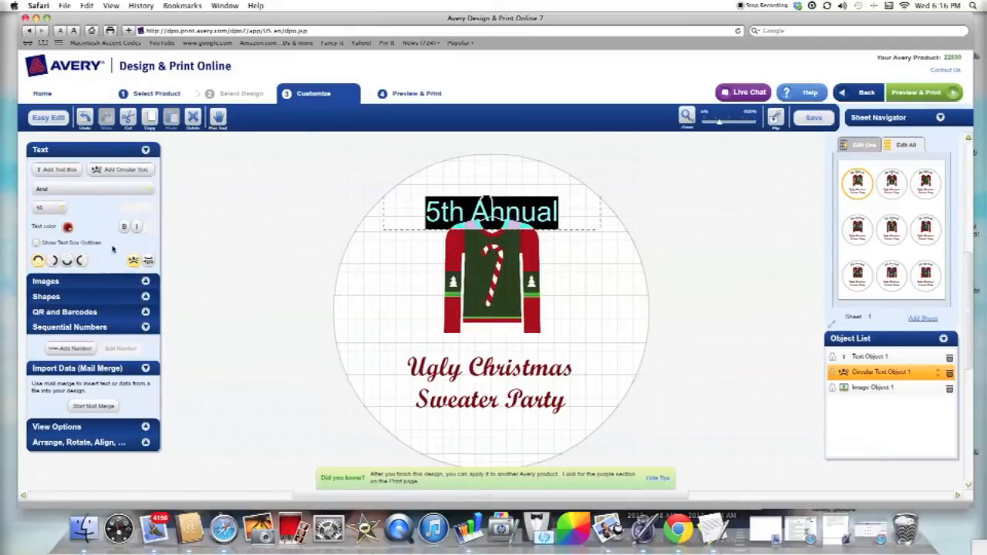
Change the circular "5th Annual" text to the same script font as "Ugly Christmas Sweater Party" and finish editing it.
click(147, 193)
drag(148, 199, 151, 243)
click(68, 210)
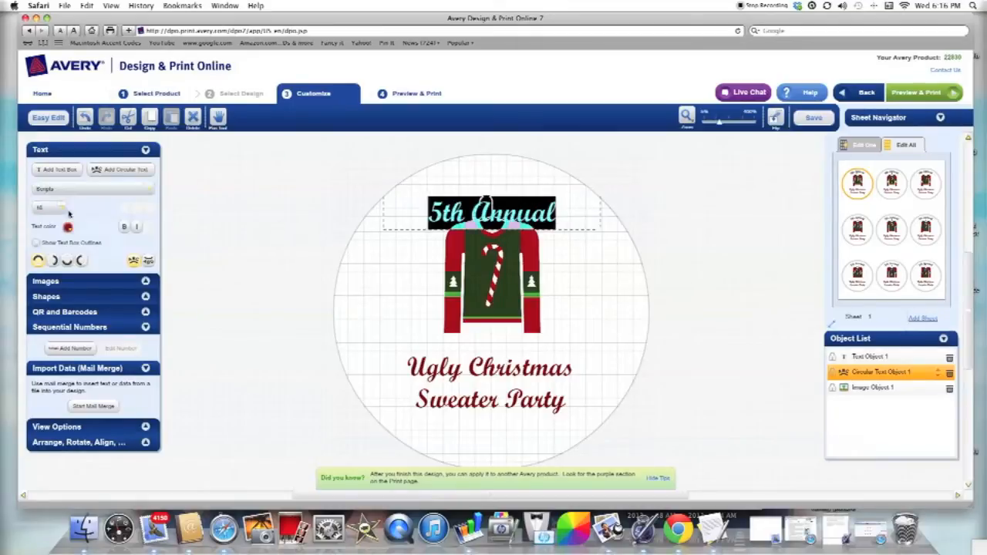
click(632, 291)
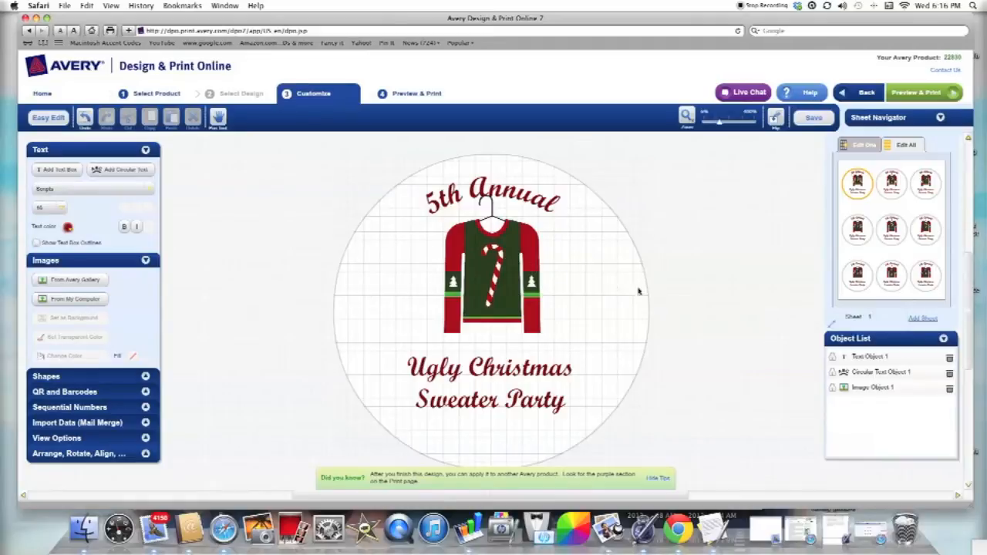
Resize the sweater image by lowering its upper edge below "5th Annual", widening both sides and extending its lower edge slightly.
click(883, 389)
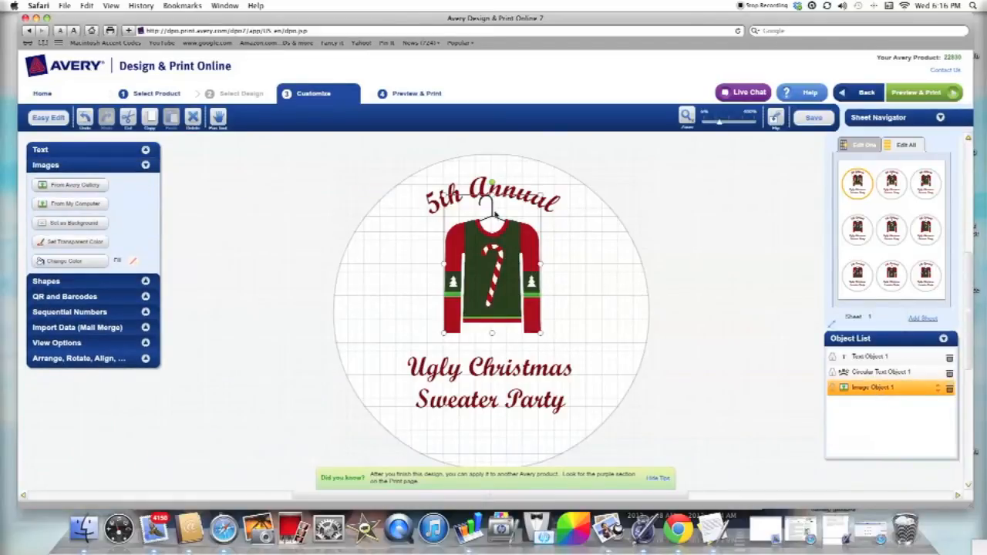
drag(491, 195, 492, 210)
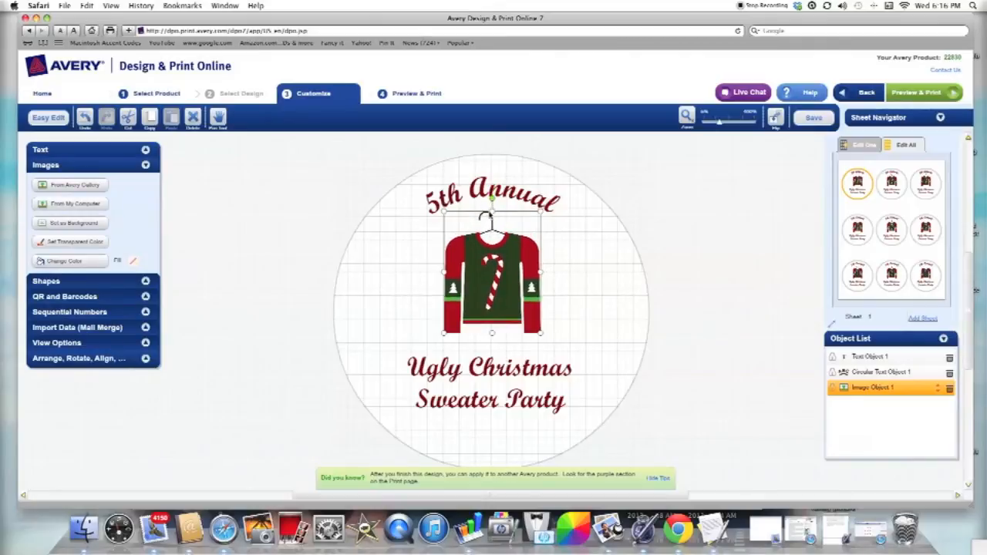
drag(542, 272, 548, 271)
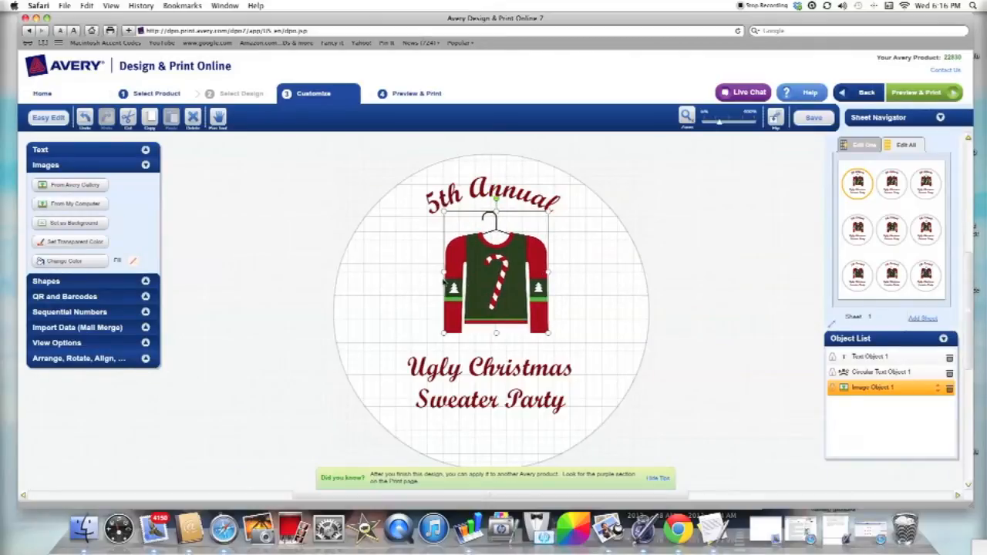
drag(444, 272, 439, 272)
drag(493, 333, 493, 341)
drag(439, 276, 436, 276)
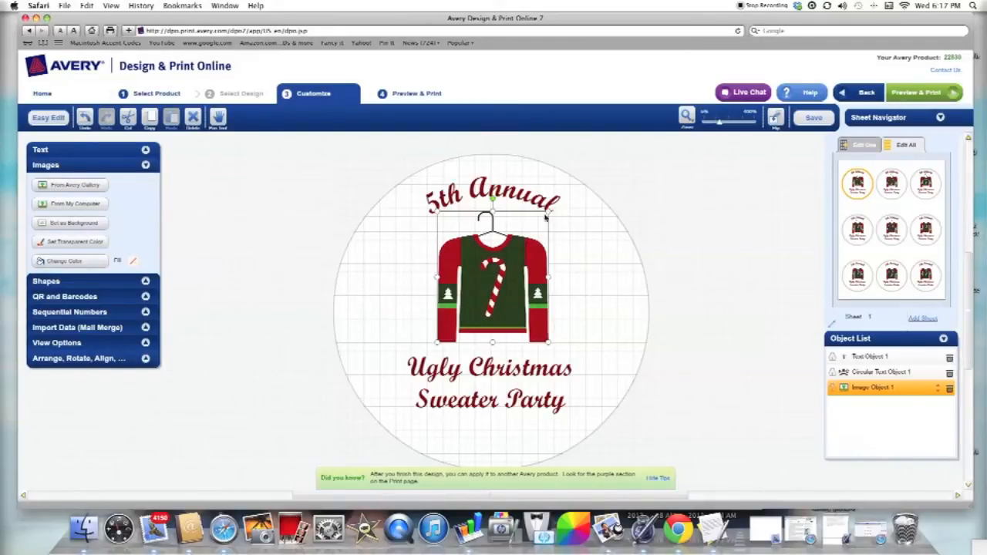
Open the print preview and use a custom selection to print only the first label in the upper row.
click(918, 93)
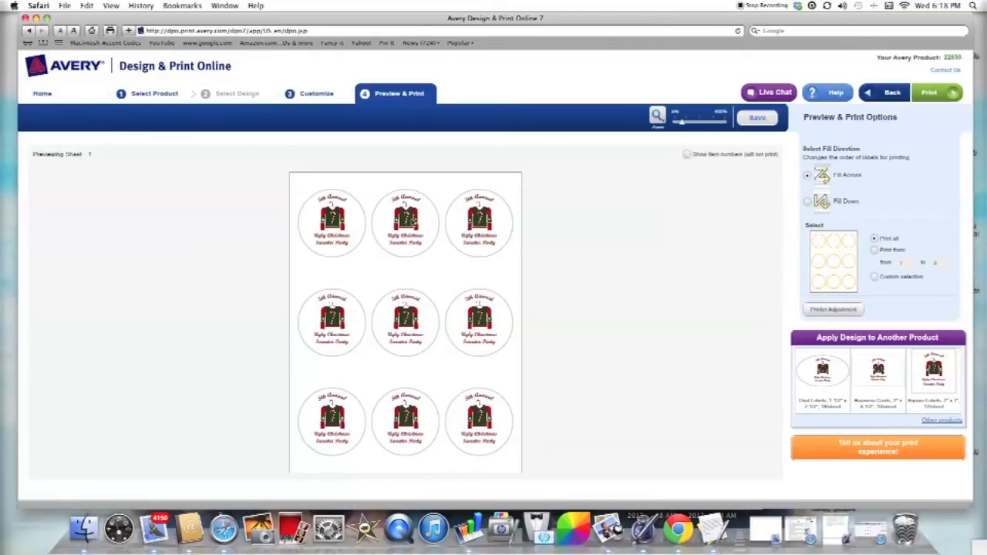
click(874, 277)
click(848, 241)
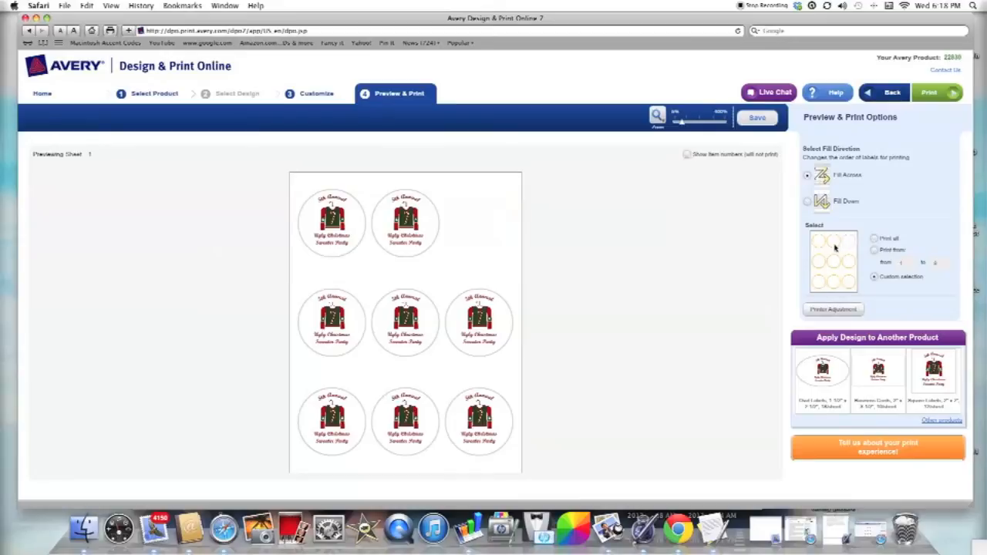
click(833, 244)
click(847, 262)
click(847, 282)
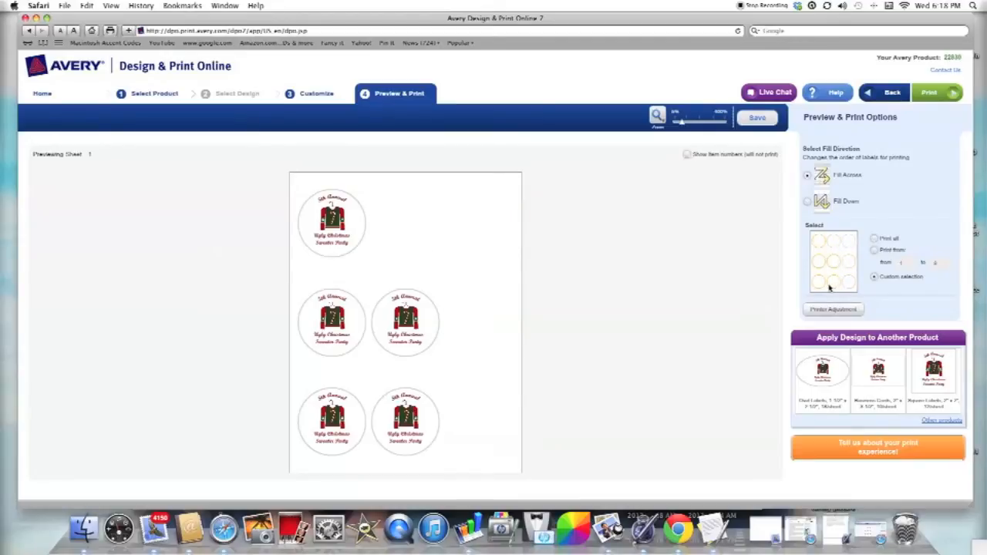
click(833, 283)
click(818, 282)
click(819, 263)
click(834, 263)
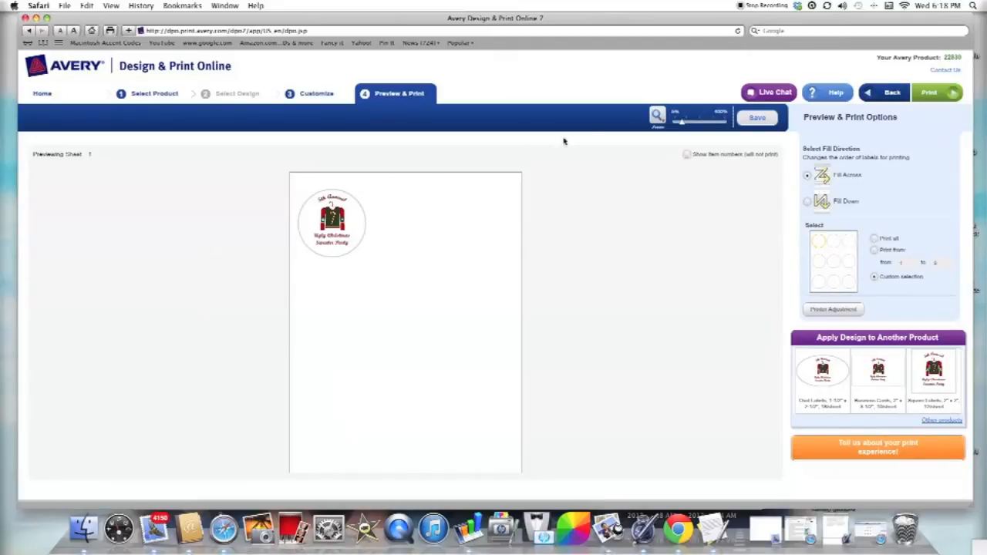
Generate the print PDF, open it to check the single label, and close it again.
click(929, 92)
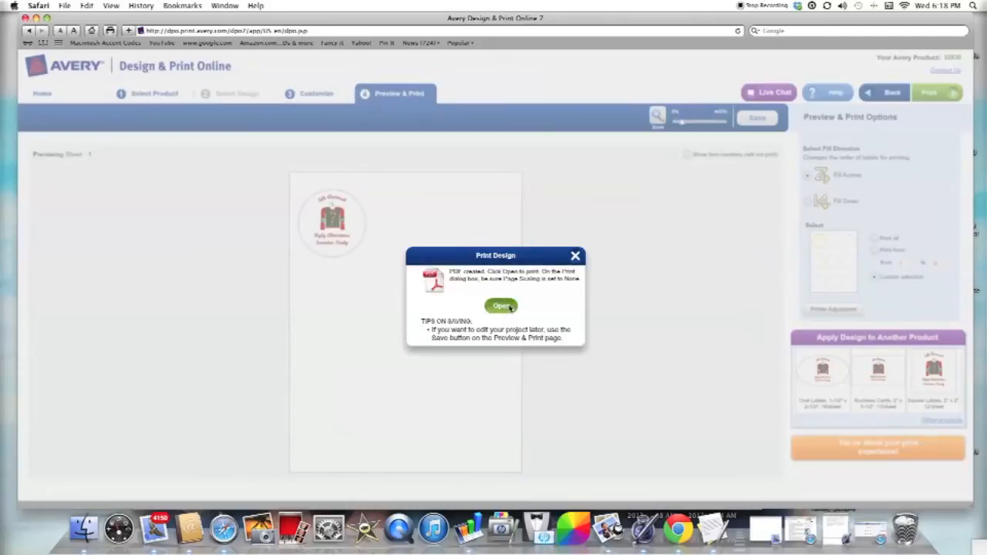
click(501, 306)
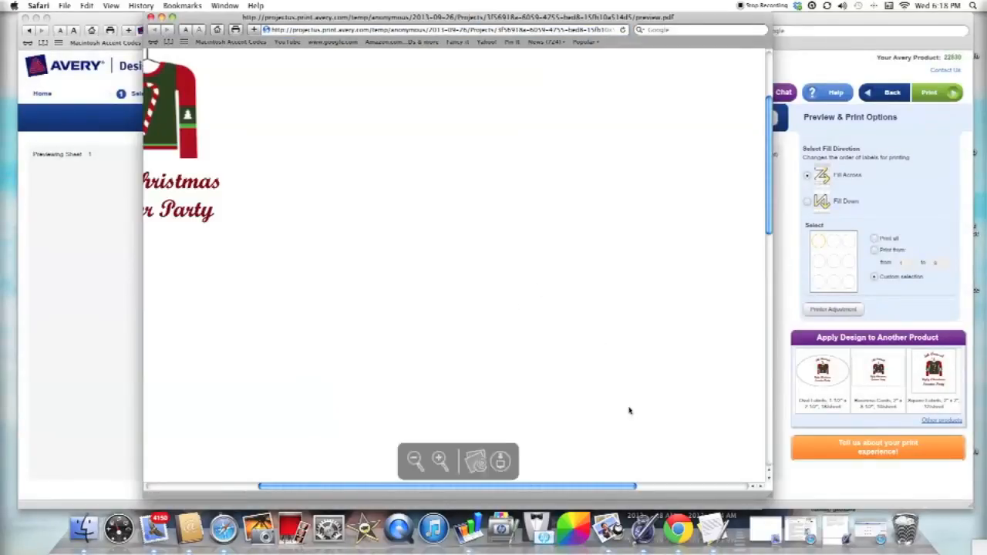
drag(608, 486, 467, 486)
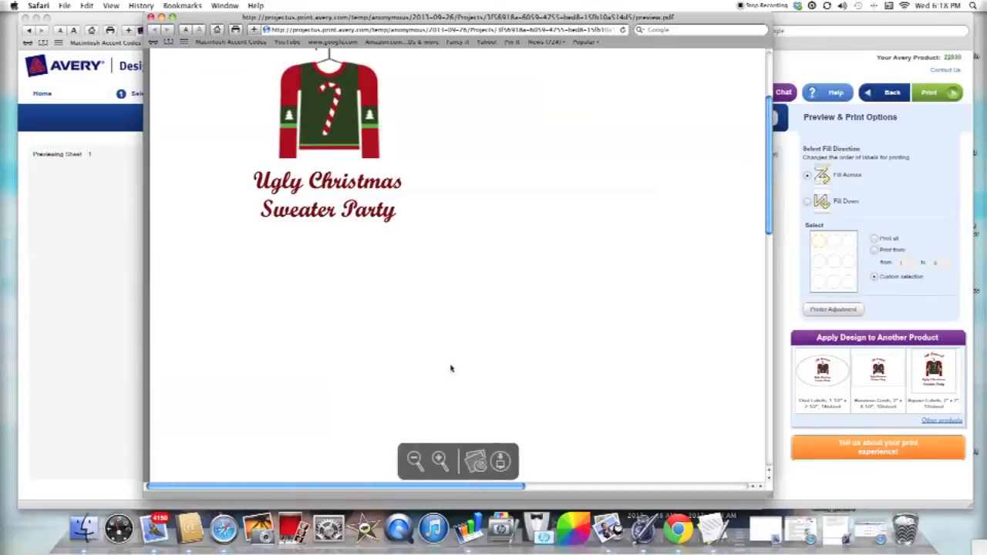
scroll(450, 368, up, 3)
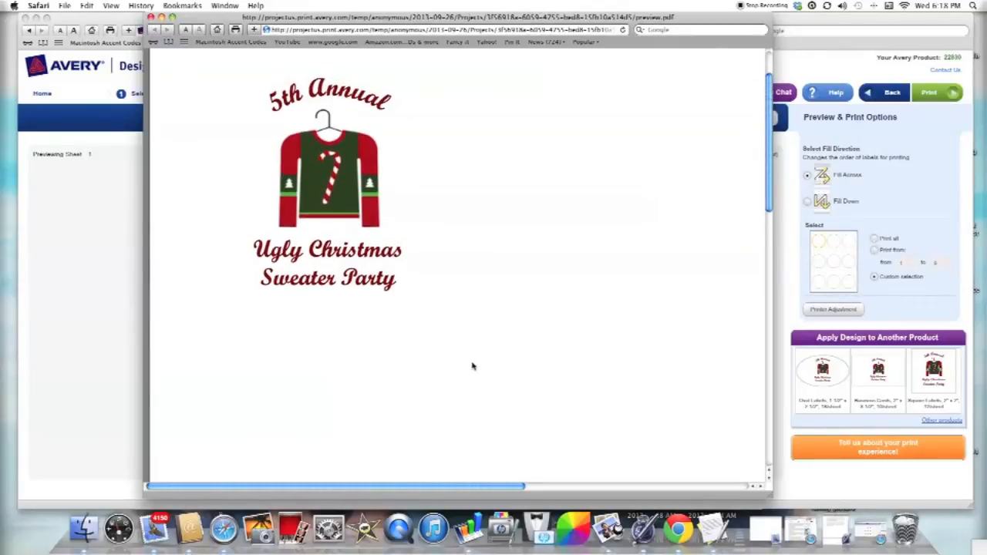
click(151, 17)
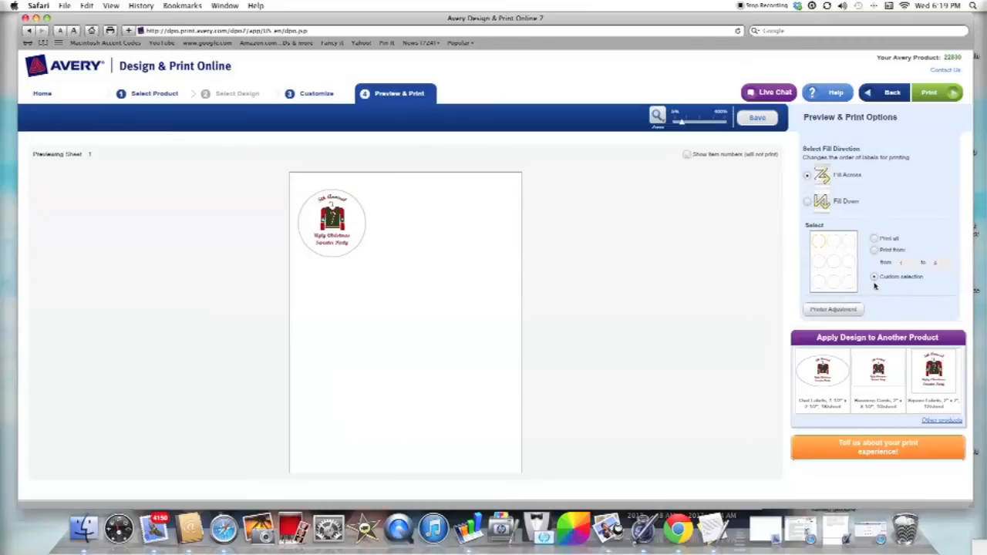
Reverse the custom print selection so the first label is excluded and the other eight labels on the sheet are included.
click(819, 245)
click(841, 245)
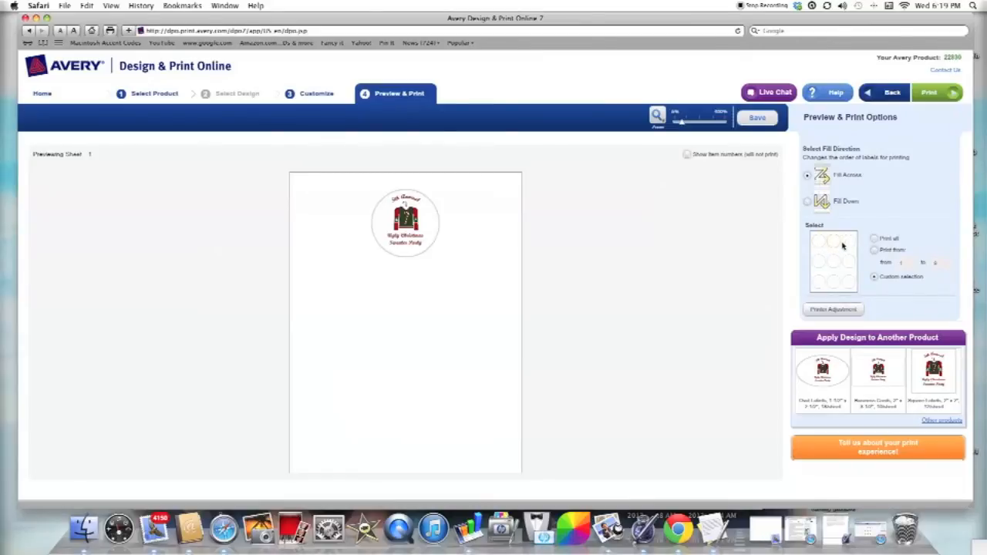
click(847, 245)
click(848, 265)
click(839, 266)
click(823, 266)
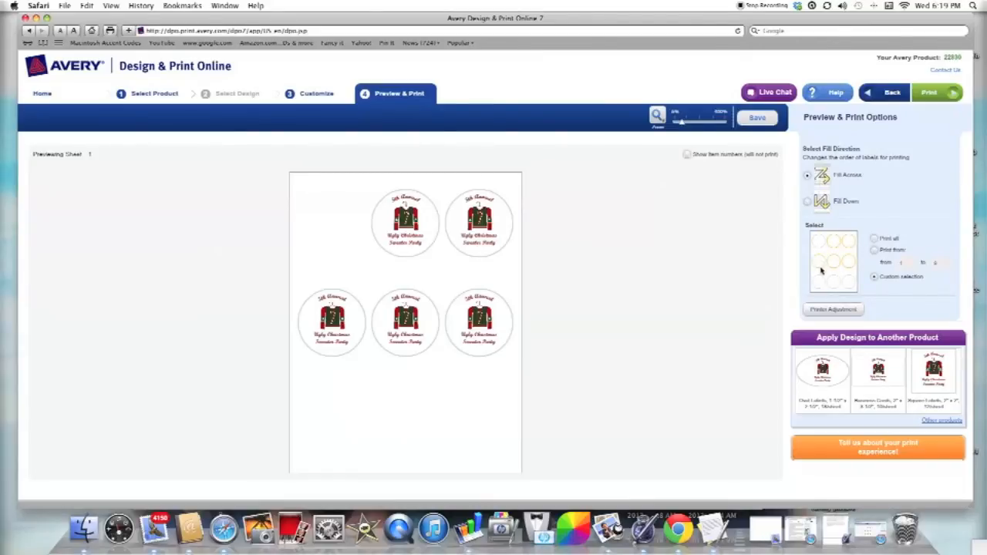
click(818, 286)
click(830, 286)
click(846, 283)
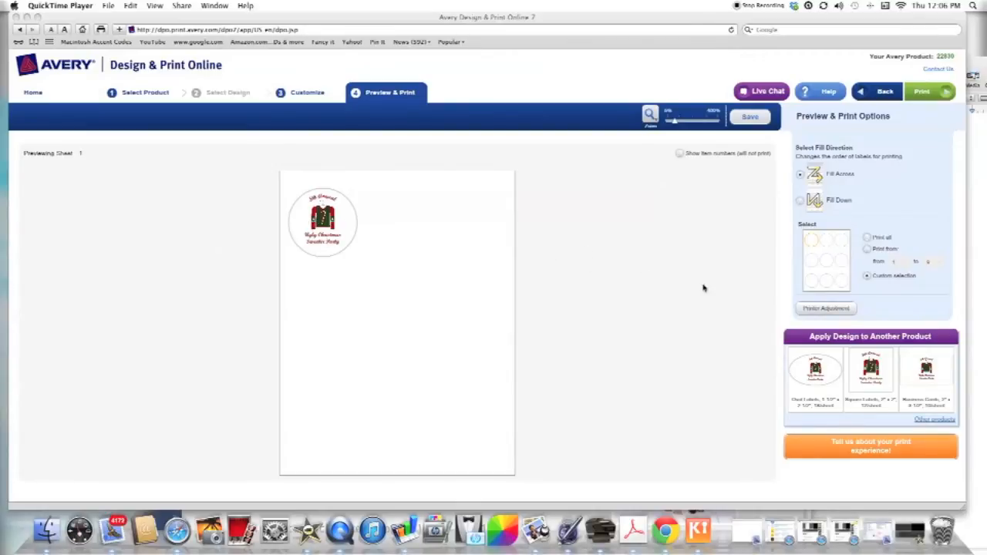
Open the printer adjustment settings and look through the available shift amounts in inches for the Right direction.
click(759, 301)
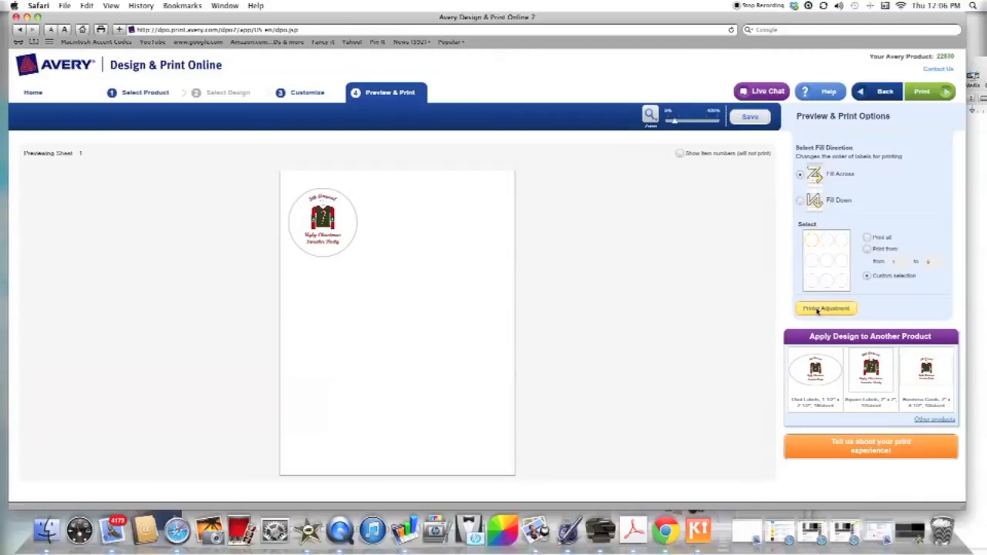
click(817, 309)
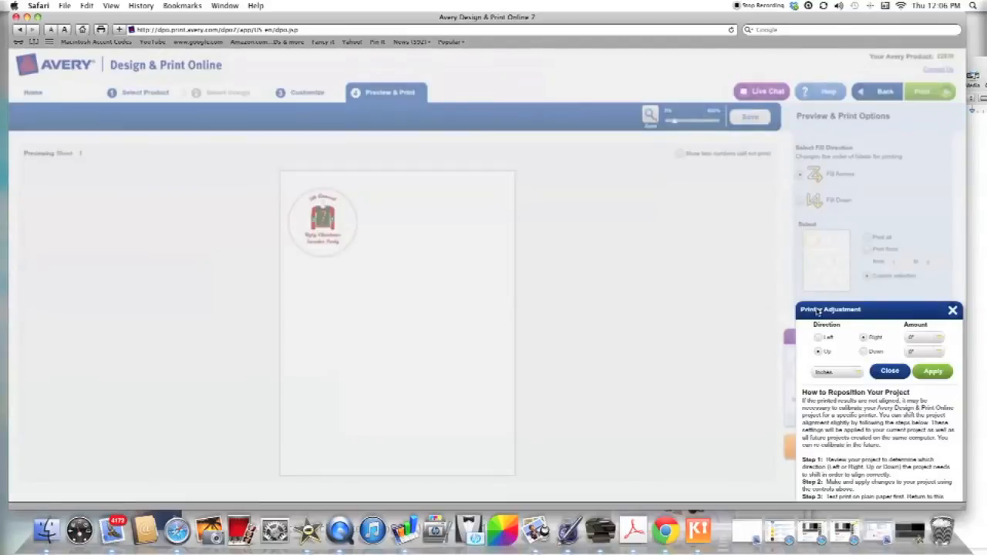
click(864, 338)
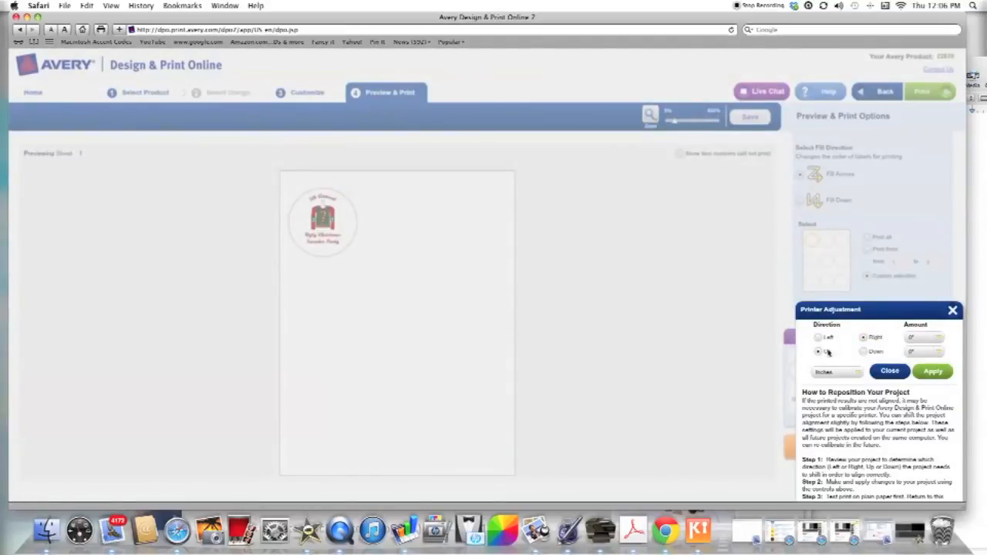
click(937, 339)
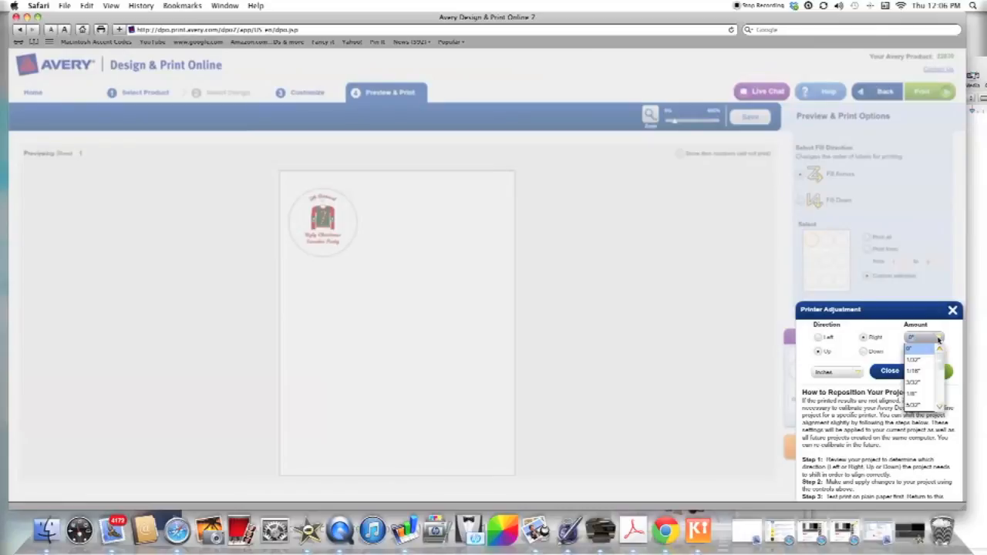
drag(938, 361, 939, 368)
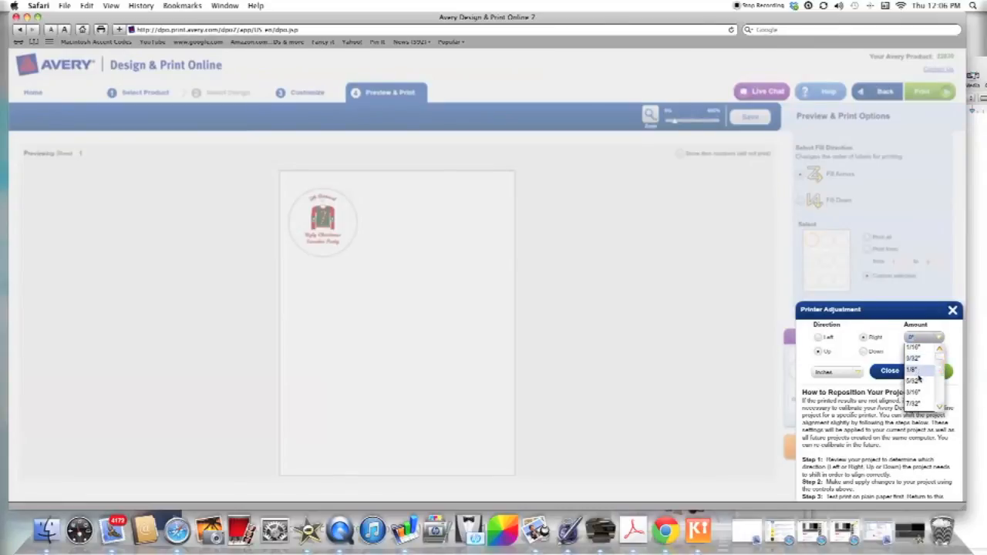
scroll(939, 364, up, 1)
scroll(939, 365, up, 1)
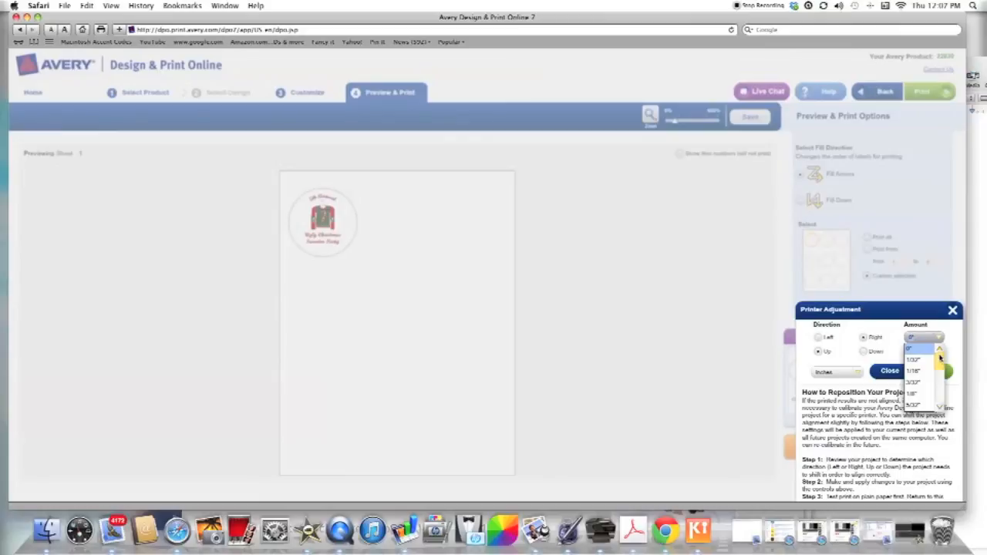
click(943, 351)
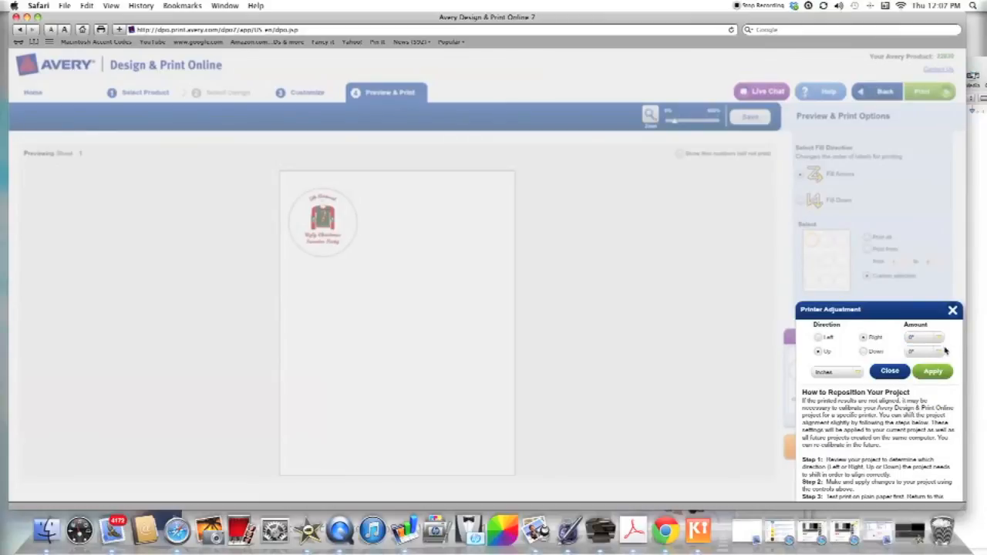